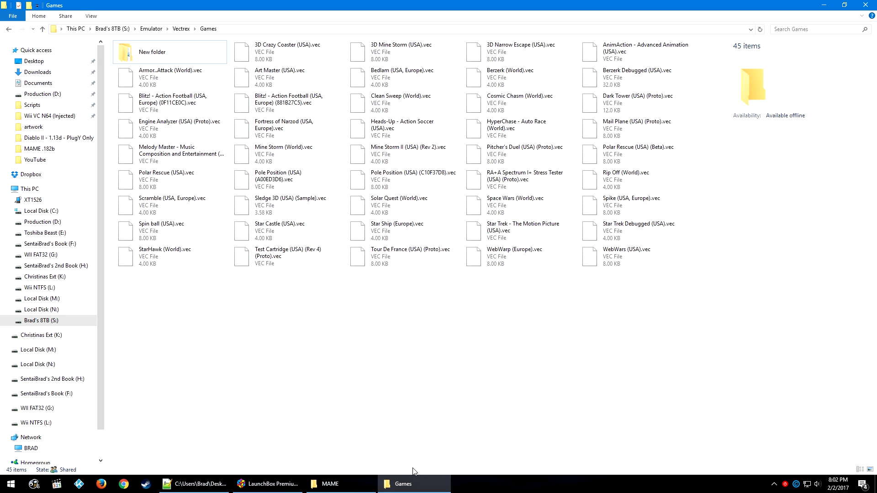
# - Check for the vectrex.zip BIOS archive in the roms folder of MAME .182b and return to the parent folder
pyautogui.hotkey('alt', 'Tab')
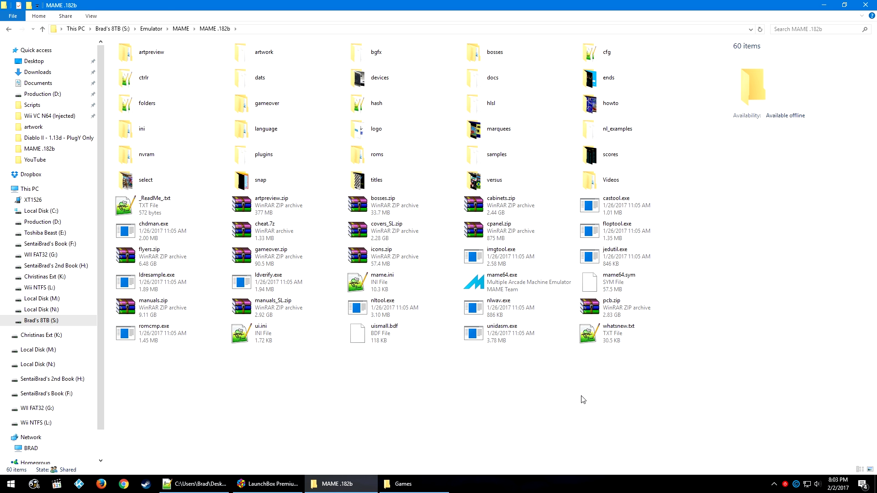
pyautogui.doubleClick(408, 156)
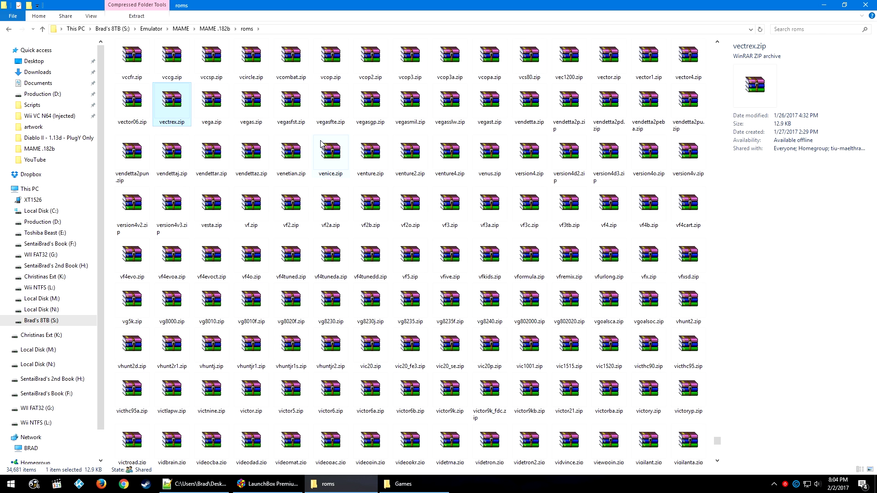
pyautogui.press('BackSpace')
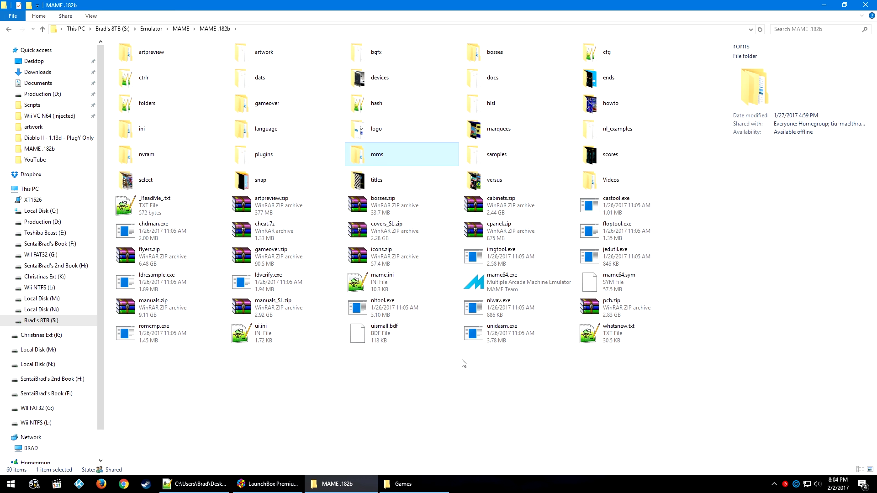
# - Switch to LaunchBox and start the Import ROMs from Files wizard, continuing to the file selection page
pyautogui.click(821, 5)
pyautogui.click(820, 4)
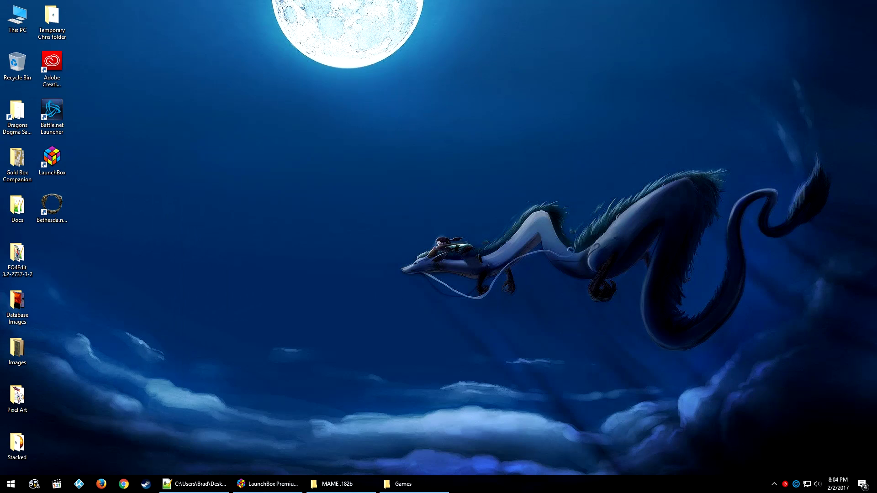
pyautogui.click(250, 484)
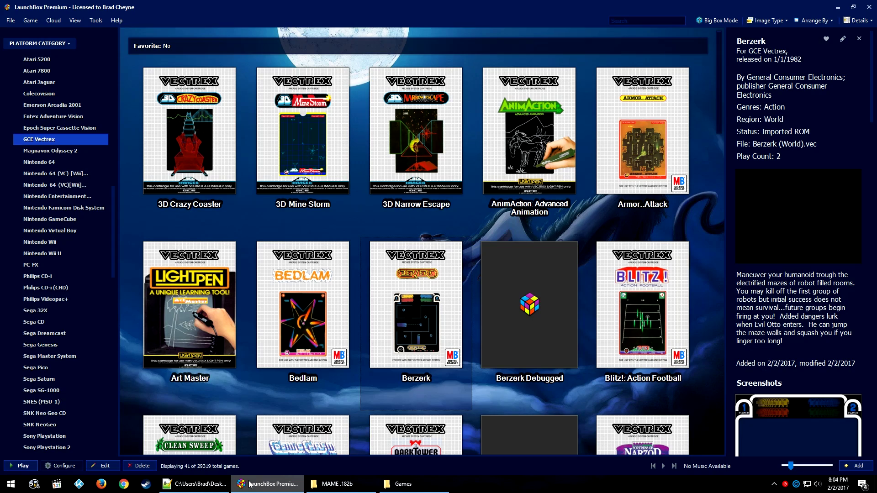
pyautogui.click(93, 21)
pyautogui.moveTo(184, 159)
pyautogui.click(253, 169)
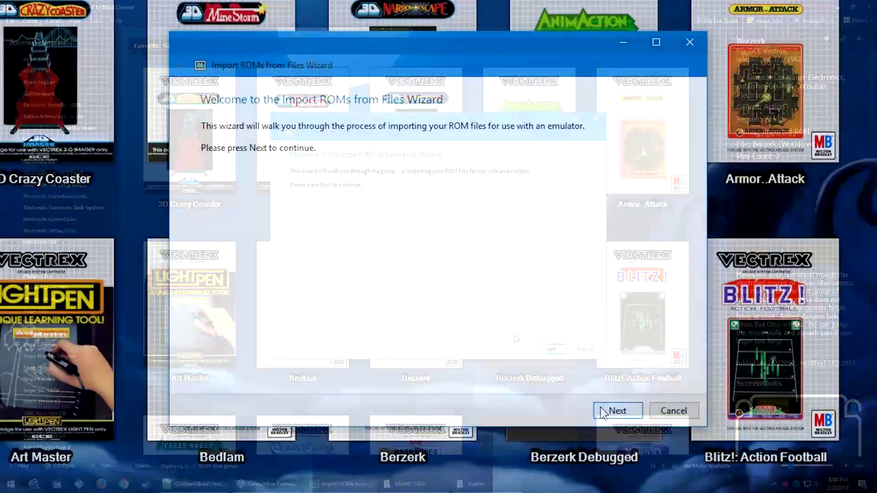
pyautogui.click(616, 410)
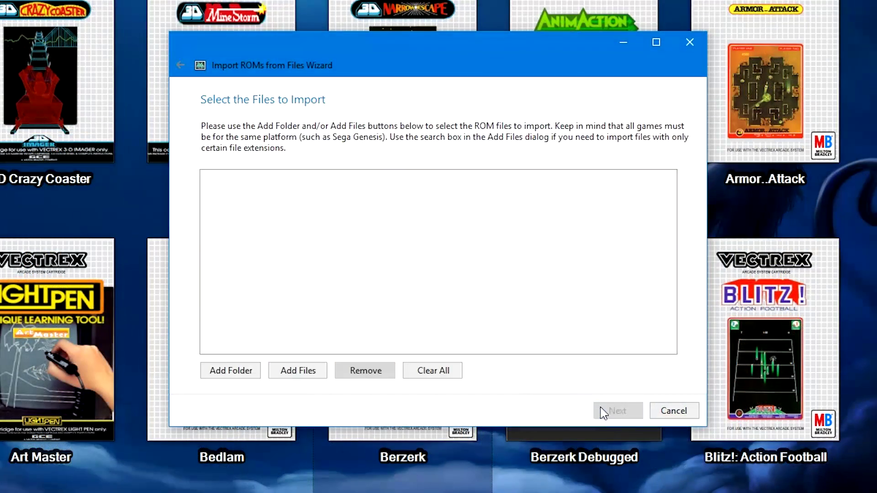
# - Add all .vec files from S:\Emulator\Vectrex\Games, 3D Crazy Coaster through WebWars, to the import and continue to the platform page
pyautogui.click(296, 369)
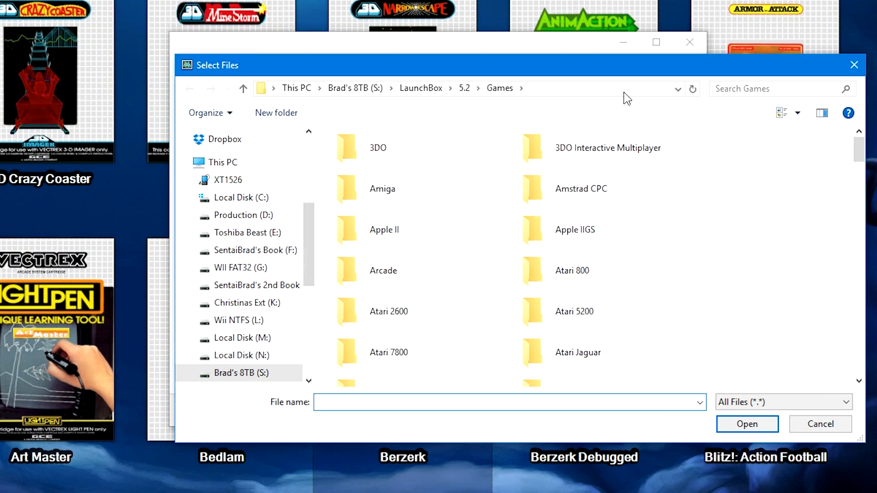
pyautogui.click(625, 91)
pyautogui.write('S:\\Emulator\\Vectrex\\Games')
pyautogui.press('Return')
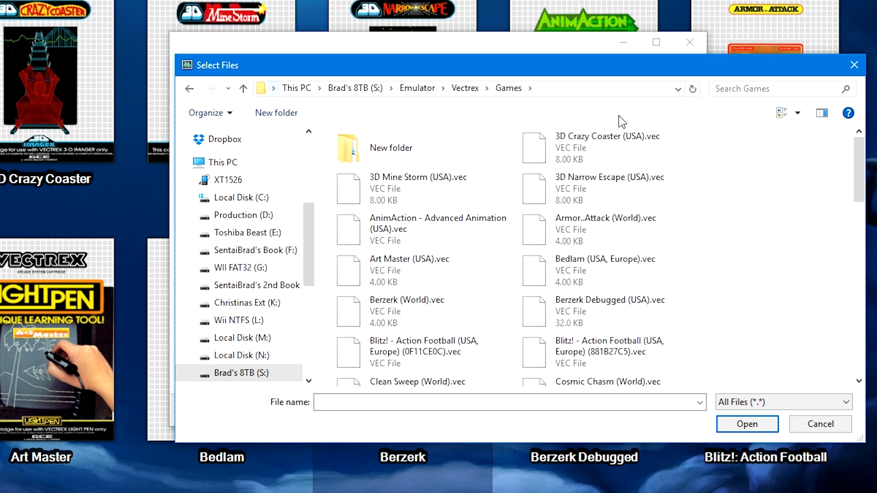
pyautogui.click(606, 148)
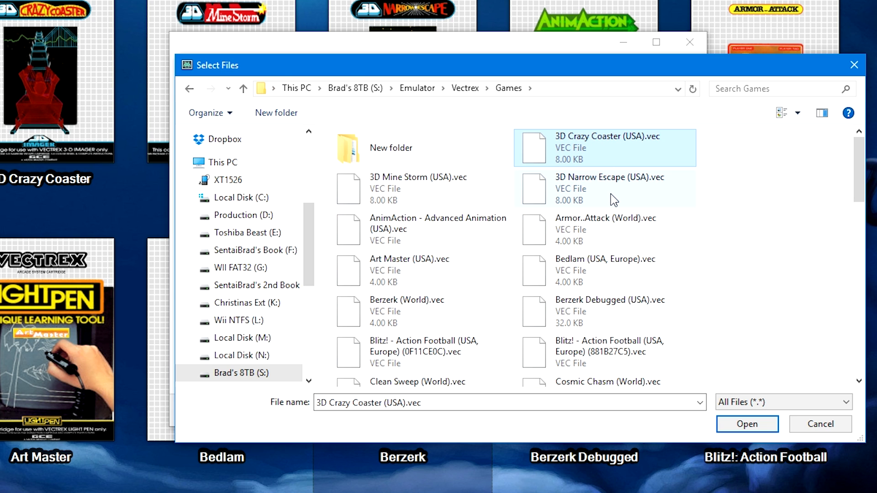
pyautogui.scroll(-15, 635, 242)
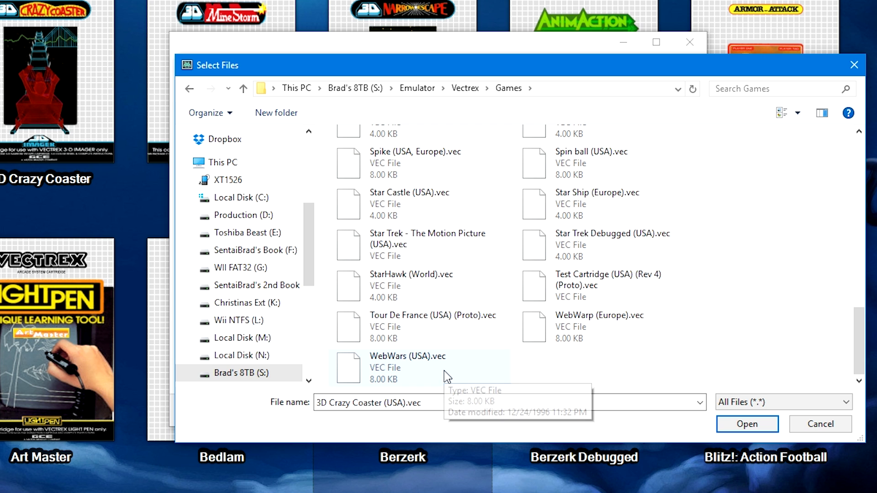
pyautogui.keyDown('shift'); pyautogui.click(444, 371); pyautogui.keyUp('shift')
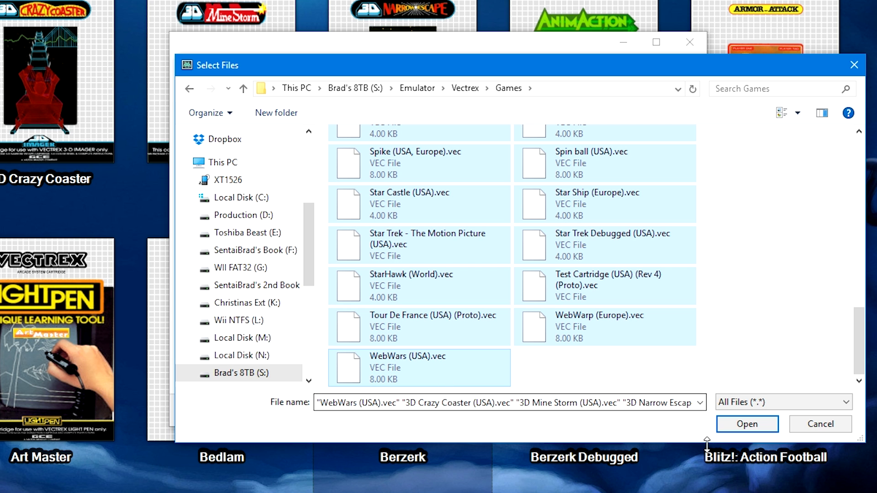
pyautogui.click(748, 425)
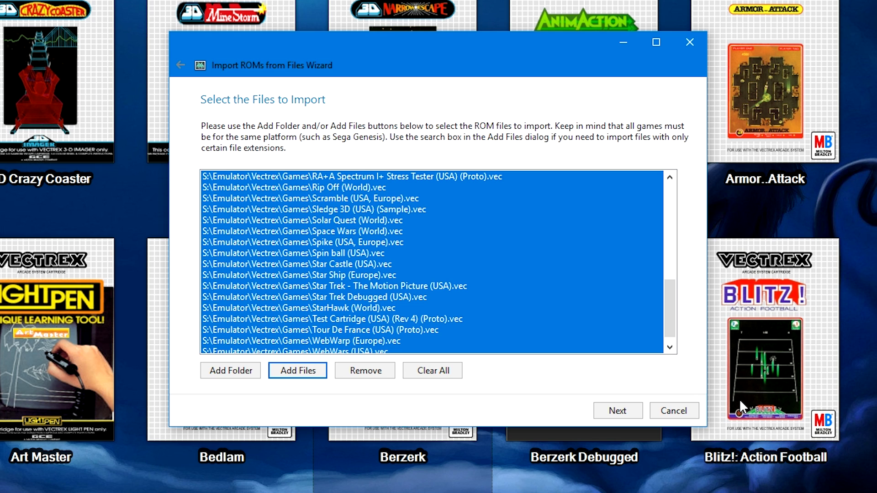
pyautogui.click(632, 412)
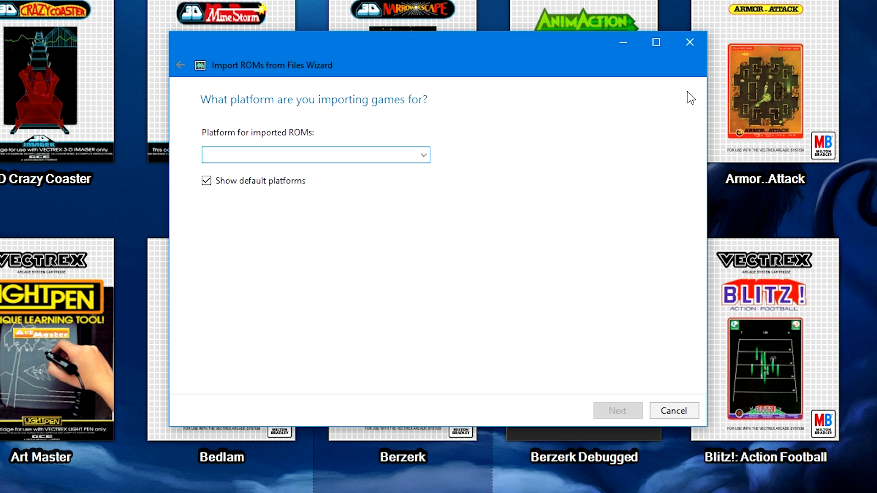
# - Try a custom platform name, Vectrex, for the imported ROMs with Scrape As set to GCE Vectrex
pyautogui.write('GCE Ve')
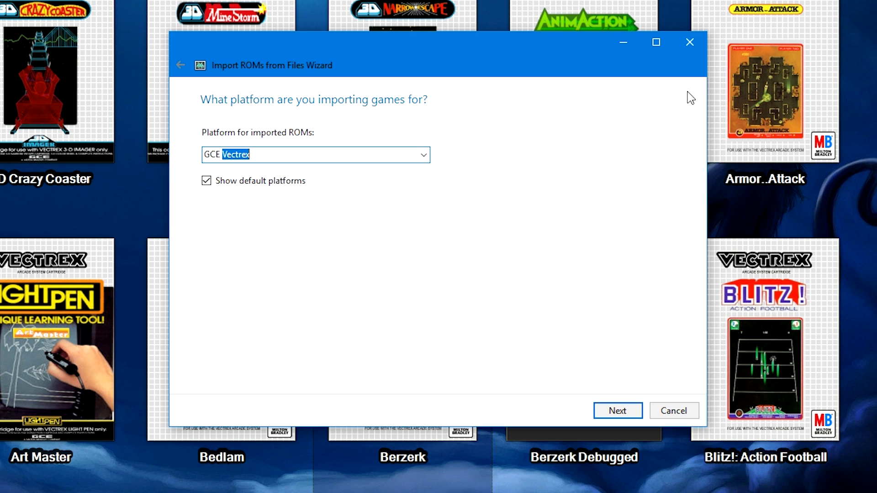
pyautogui.write('ctrex')
pyautogui.press('BackSpace')
pyautogui.press('BackSpace')
pyautogui.press('BackSpace')
pyautogui.press('BackSpace')
pyautogui.press('BackSpace')
pyautogui.press('BackSpace')
pyautogui.press('BackSpace')
pyautogui.press('BackSpace')
pyautogui.press('BackSpace')
pyautogui.press('BackSpace')
pyautogui.press('BackSpace')
pyautogui.write('Ve')
pyautogui.press('Delete')
pyautogui.write('ctrex')
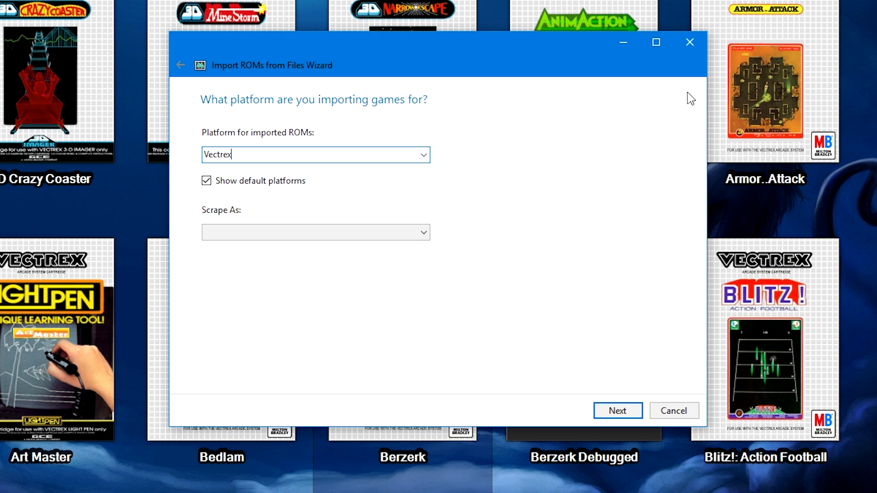
pyautogui.click(425, 233)
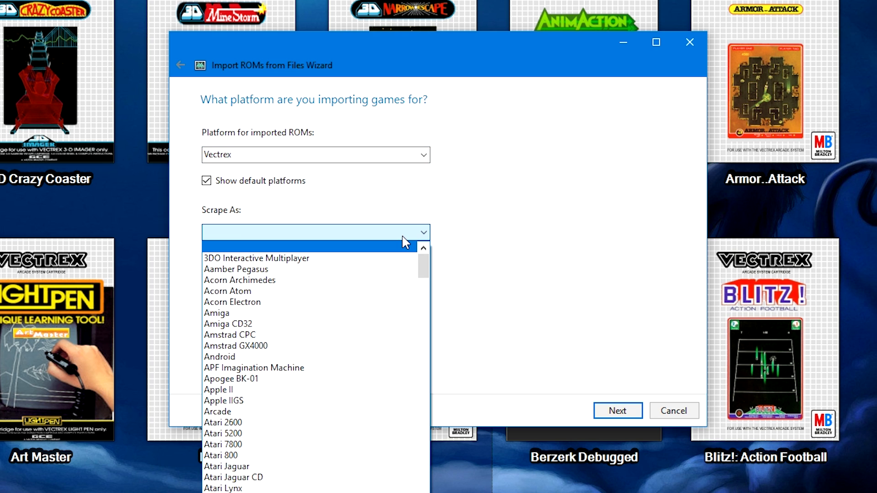
pyautogui.write('GCE Vectrex')
pyautogui.press('Return')
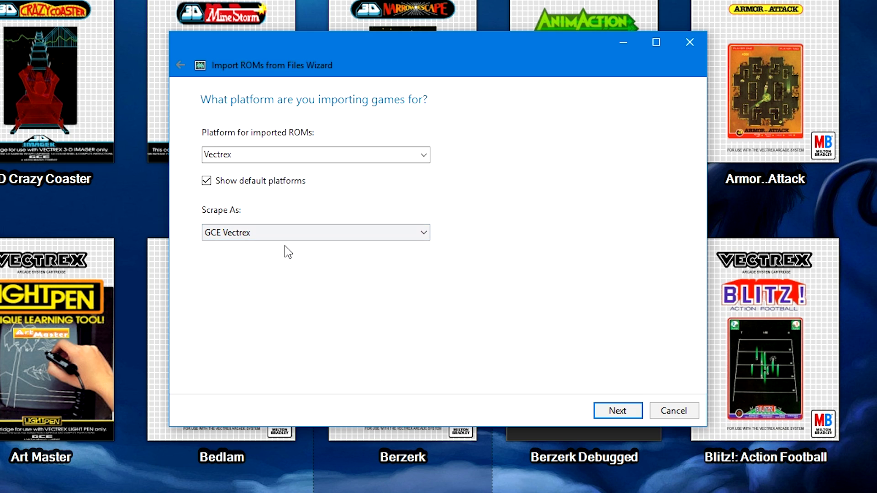
# - Set the platform for the imported ROMs to GCE Vectrex and continue to the emulator choice
pyautogui.click(244, 155)
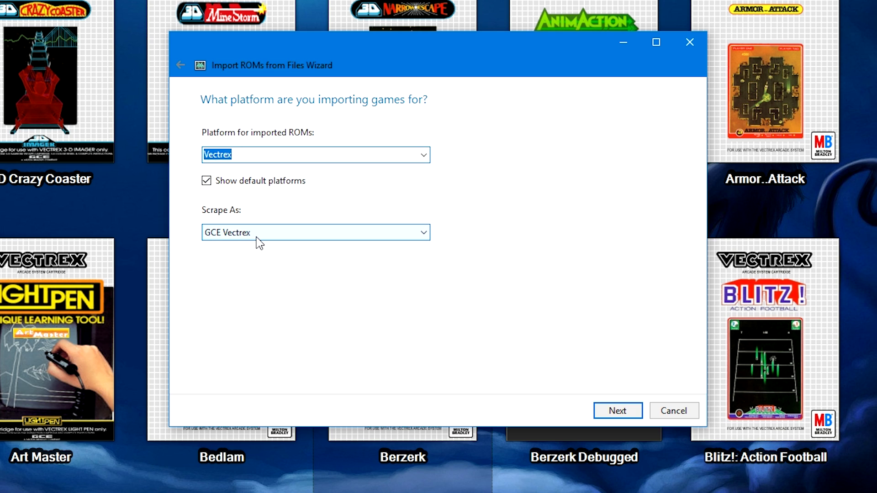
pyautogui.write('GCE')
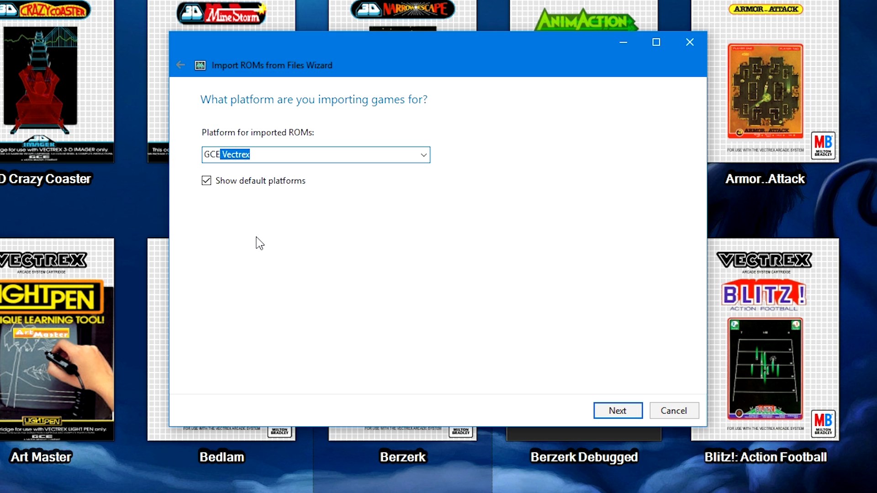
pyautogui.click(270, 154)
pyautogui.click(610, 410)
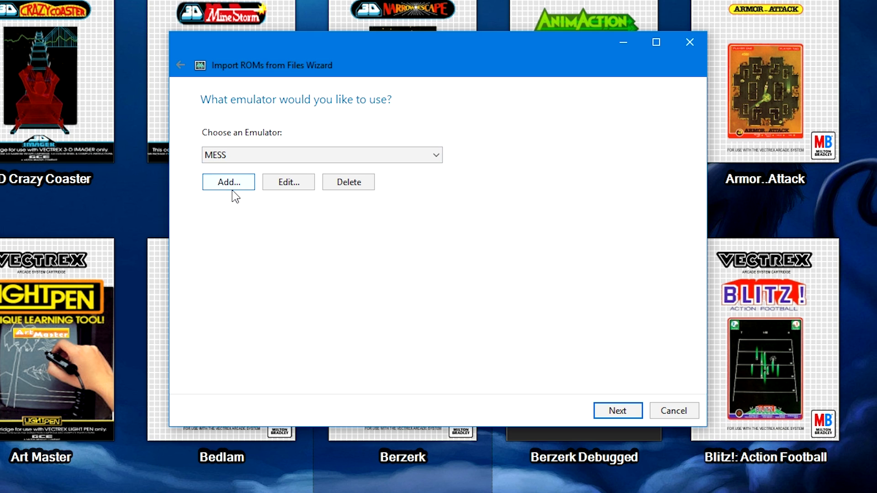
# - Choose MESS as the emulator and open its settings for editing, selecting the emulator name
pyautogui.click(259, 157)
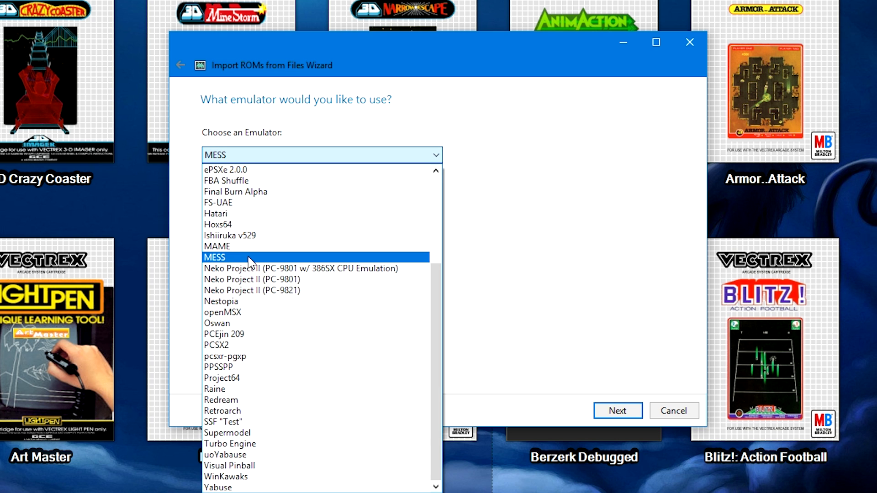
pyautogui.click(248, 257)
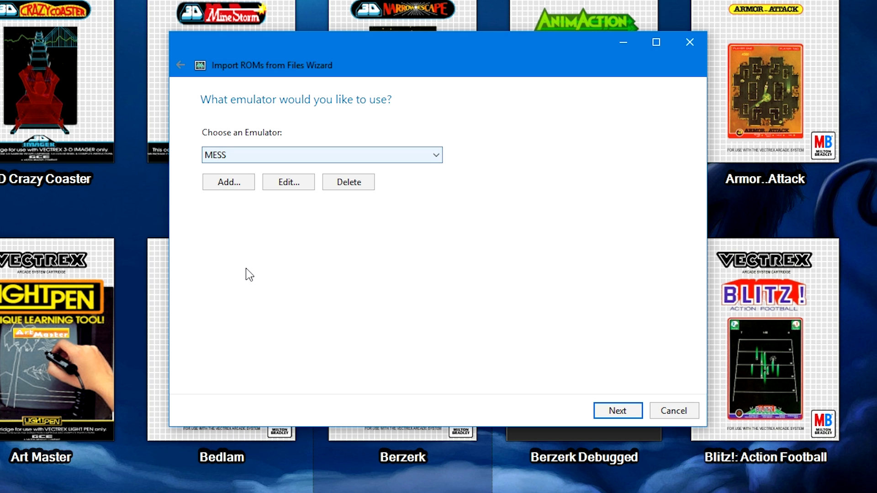
pyautogui.click(279, 185)
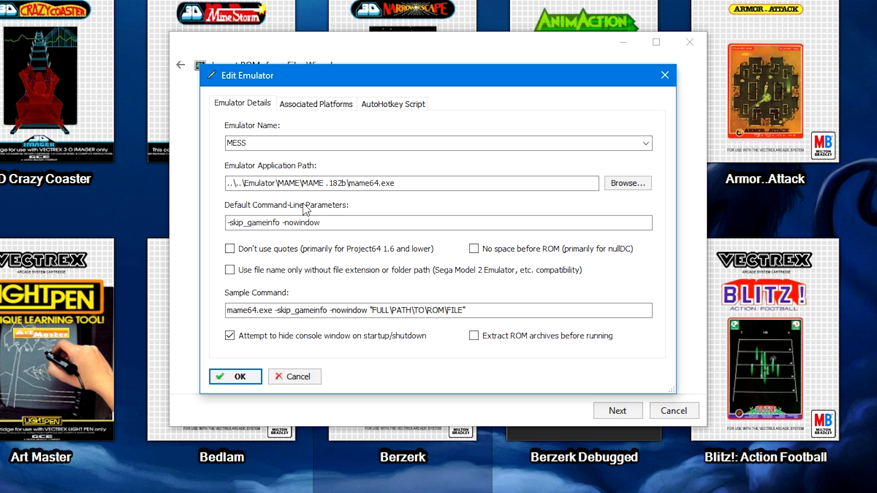
pyautogui.click(274, 141)
pyautogui.hotkey('ctrl', 'a')
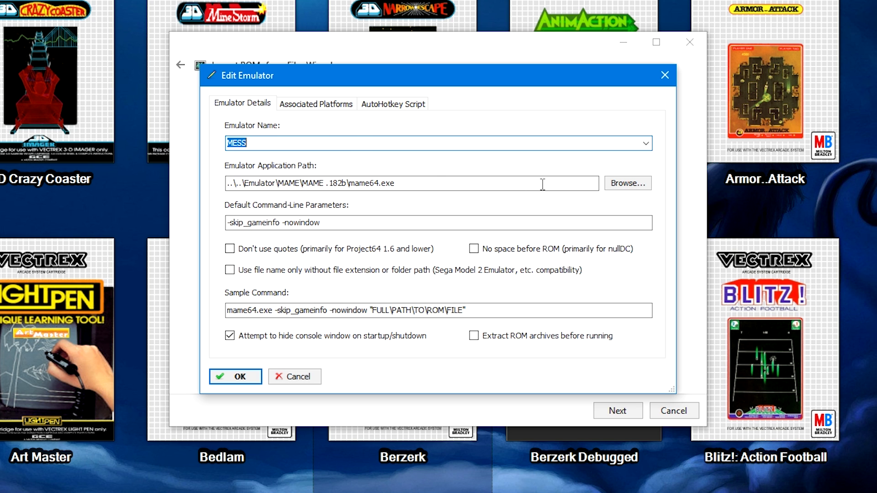
# - Set the emulator application path to mame64.exe in the MAME .182b folder
pyautogui.click(620, 185)
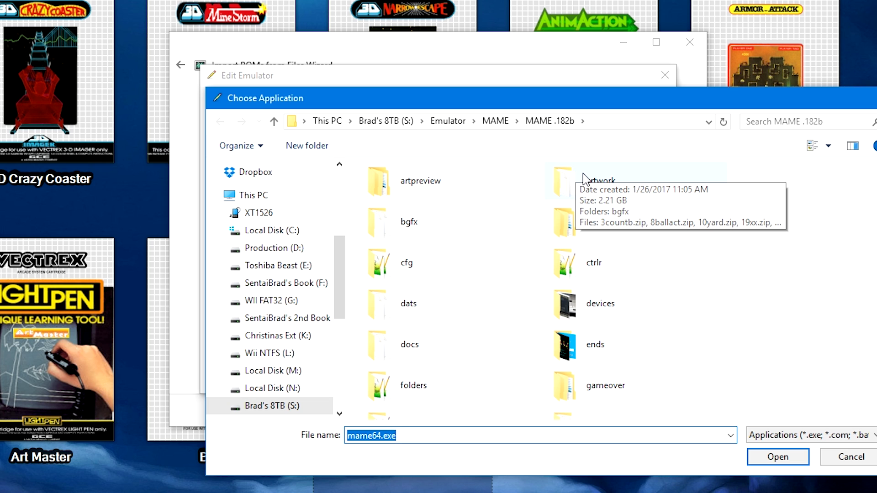
pyautogui.scroll(-5, 572, 260)
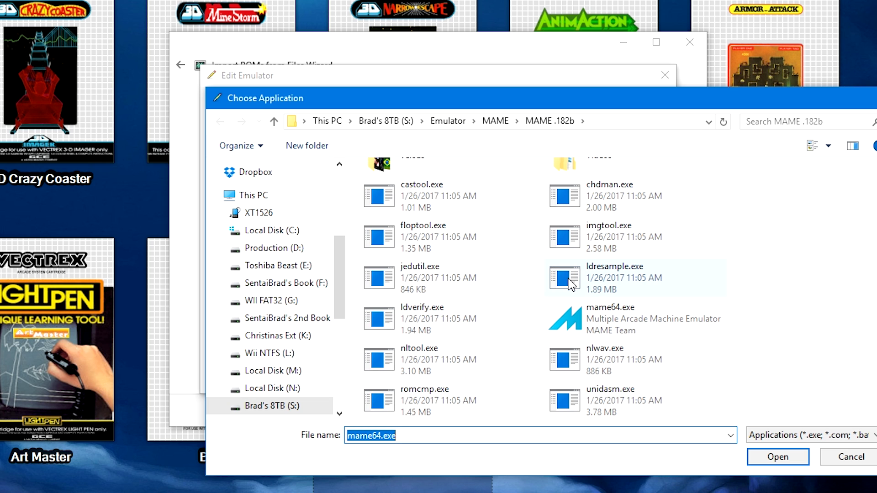
pyautogui.doubleClick(584, 330)
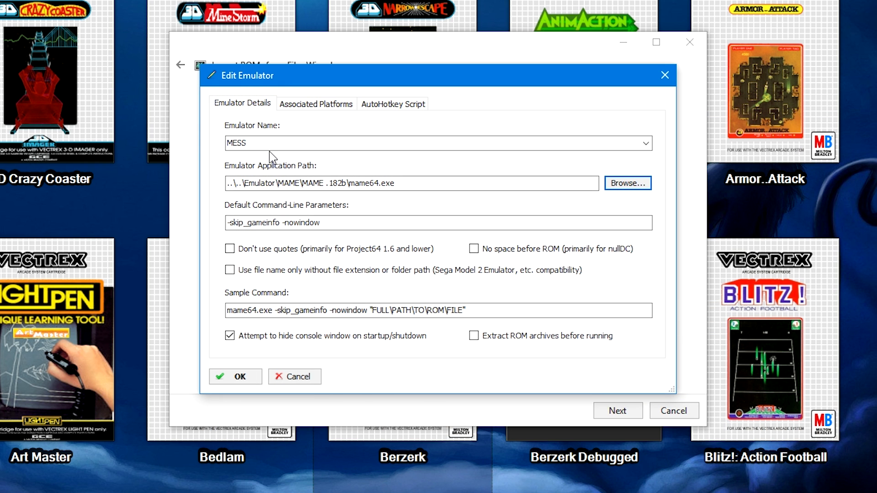
# - Review the emulator name and the default command-line parameters in the MESS emulator details
pyautogui.moveTo(279, 144); pyautogui.dragTo(197, 153)
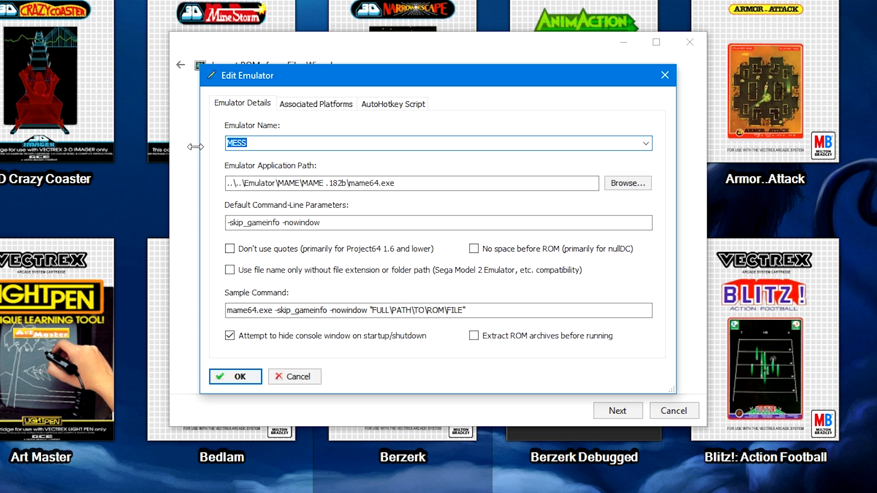
pyautogui.press('Tab')
pyautogui.press('Tab')
pyautogui.press('Tab')
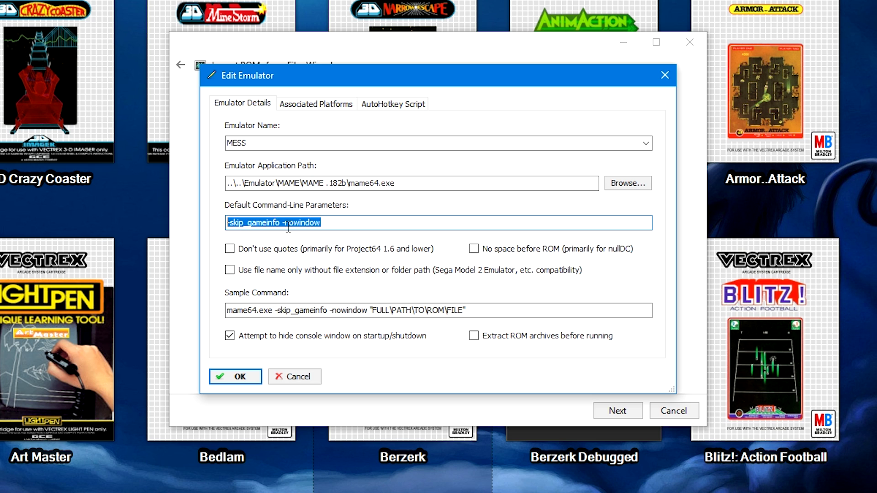
# - Examine the GCE Vectrex entry in the emulator's associated platforms, including its platform name and default command-line parameters
pyautogui.hotkey('ctrl', 'Tab')
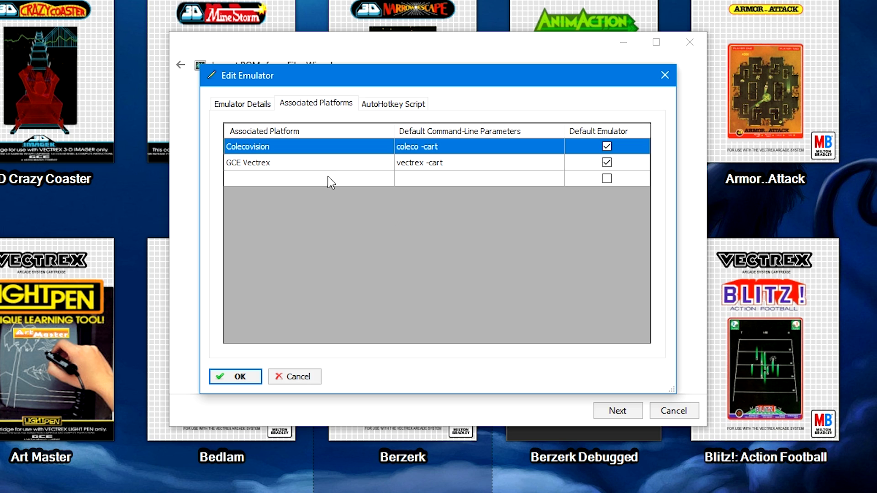
pyautogui.click(317, 163)
pyautogui.click(319, 163)
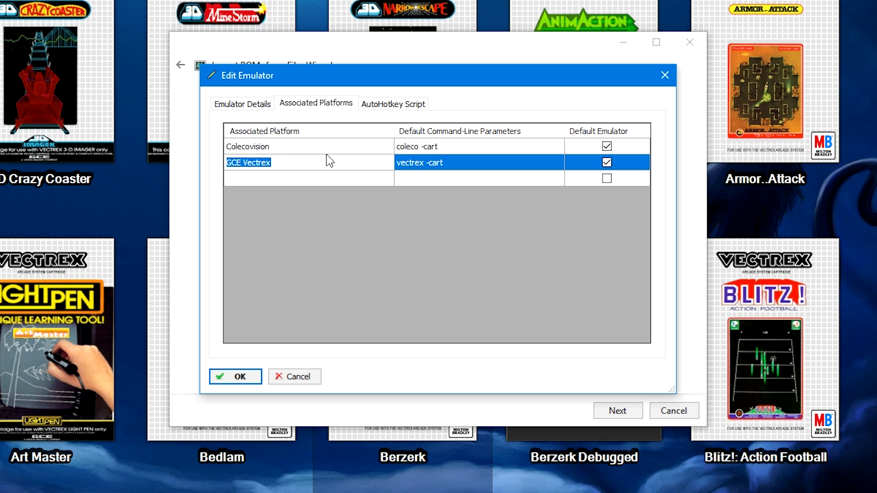
pyautogui.click(449, 169)
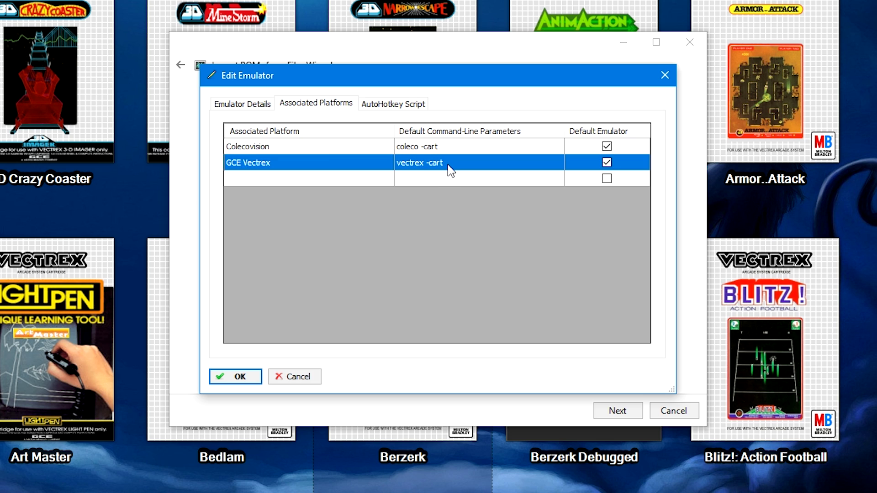
pyautogui.click(424, 164)
pyautogui.hotkey('shift', 'Home')
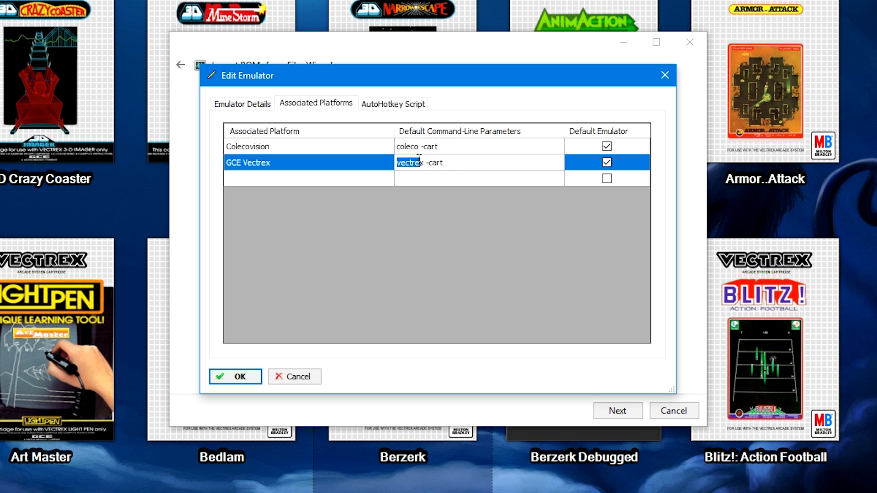
pyautogui.click(421, 160)
pyautogui.hotkey('shift', 'Home')
pyautogui.moveTo(428, 163); pyautogui.dragTo(486, 154)
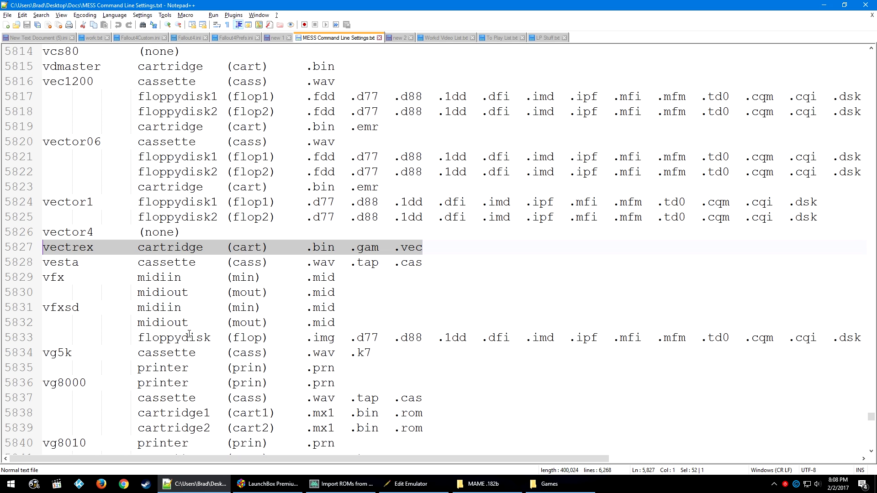
# - Check the vectrex entry in MESS Command Line Settings.txt in Notepad++ for its system name and cart media parameter
pyautogui.moveTo(106, 247); pyautogui.dragTo(40, 255)
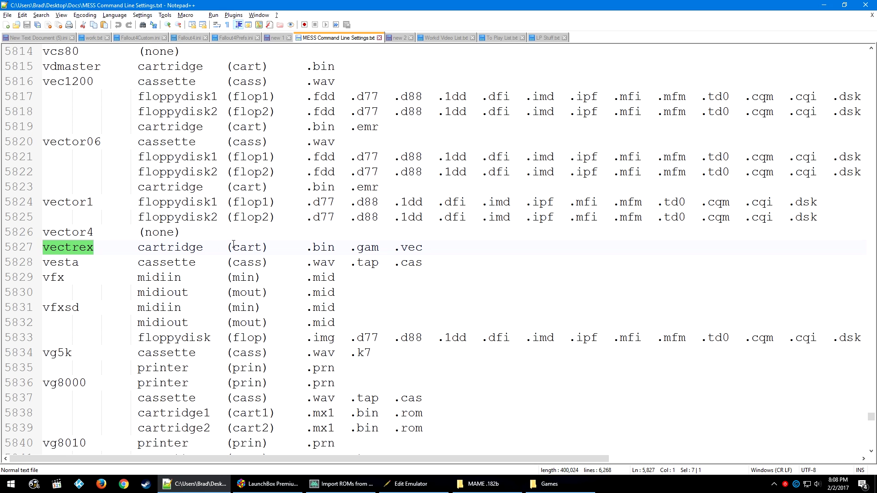
pyautogui.moveTo(233, 247); pyautogui.dragTo(261, 247)
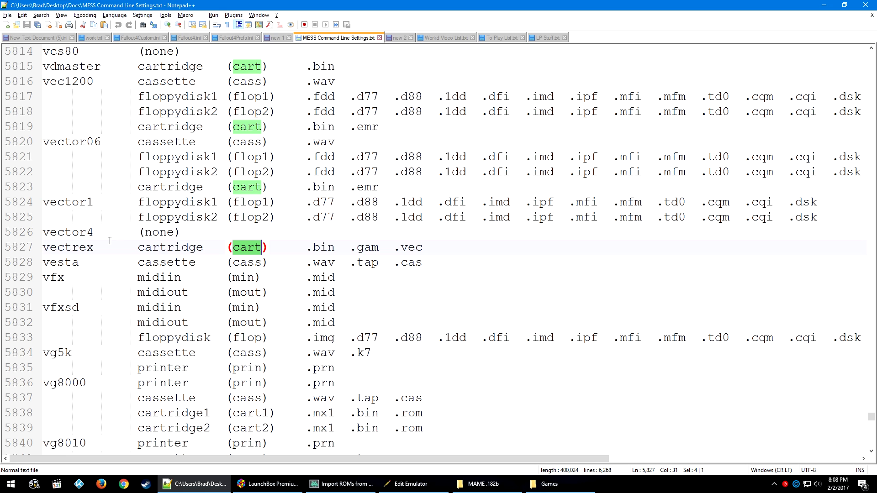
pyautogui.scroll(12, 115, 240)
pyautogui.scroll(-13, 228, 206)
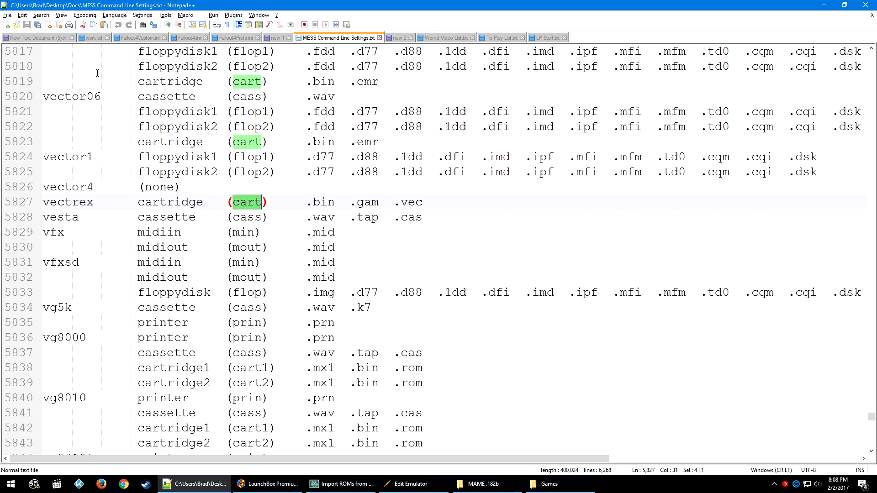
pyautogui.scroll(2, 311, 135)
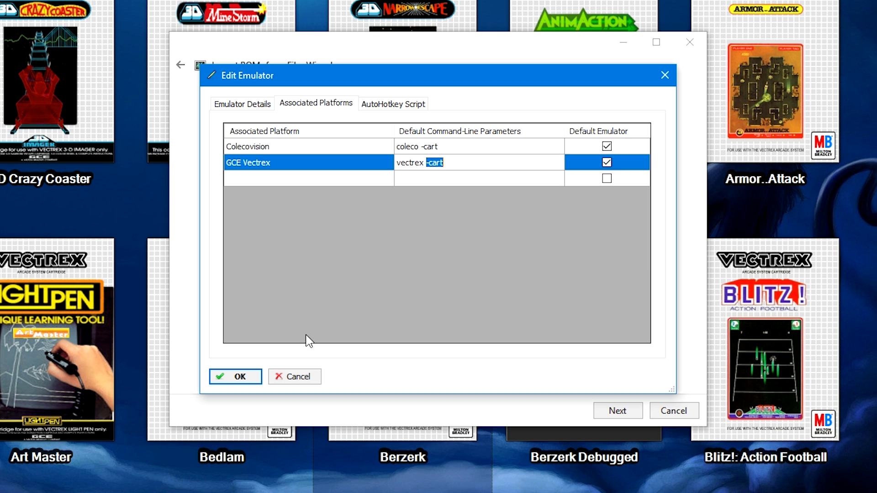
# - Accept the MESS emulator settings in the LaunchBox import wizard and choose to use the ROM files in their current location
pyautogui.click(224, 377)
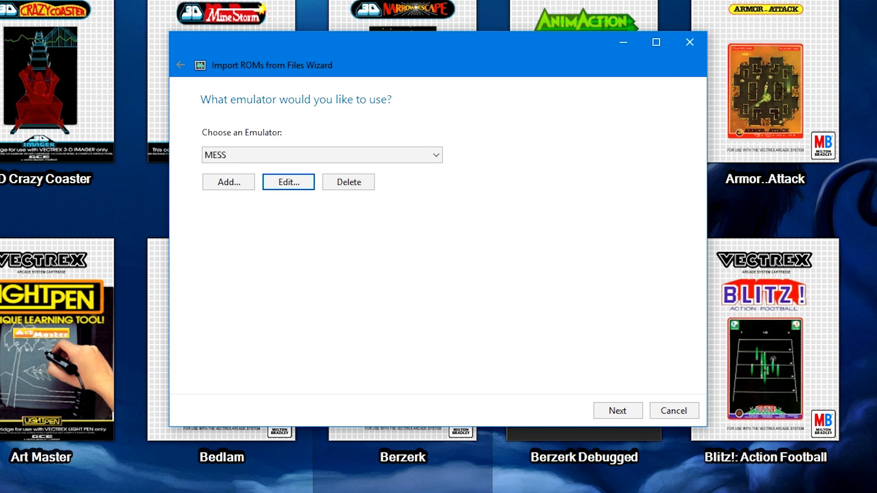
pyautogui.click(617, 411)
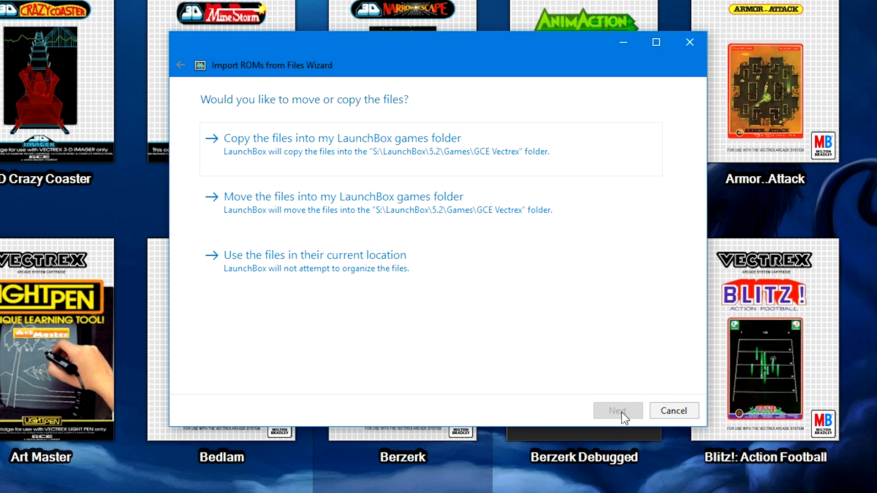
pyautogui.click(436, 271)
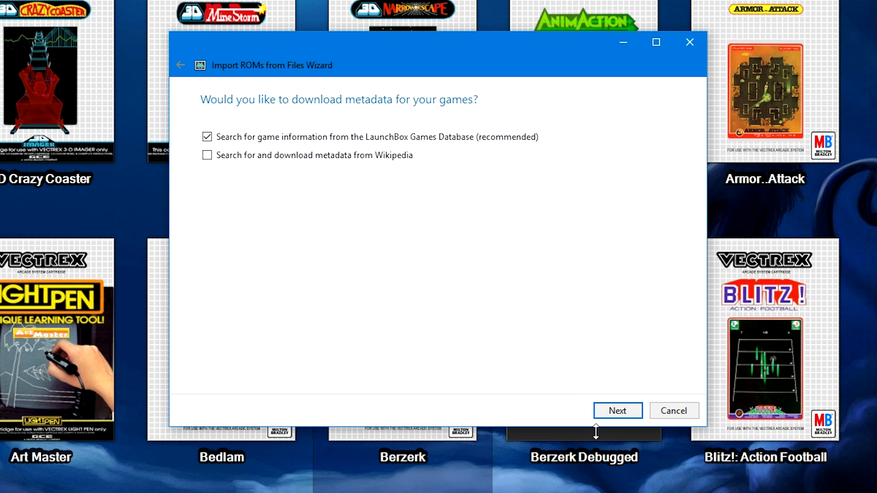
# - Keep the LaunchBox Games Database metadata search and the checked EmuMovies media types, and proceed to the import review list
pyautogui.click(614, 411)
pyautogui.click(608, 411)
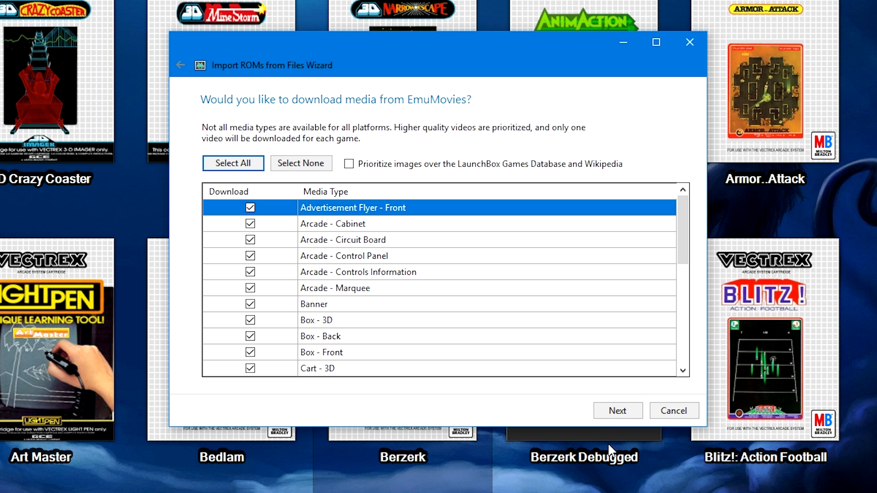
pyautogui.click(610, 410)
pyautogui.click(603, 412)
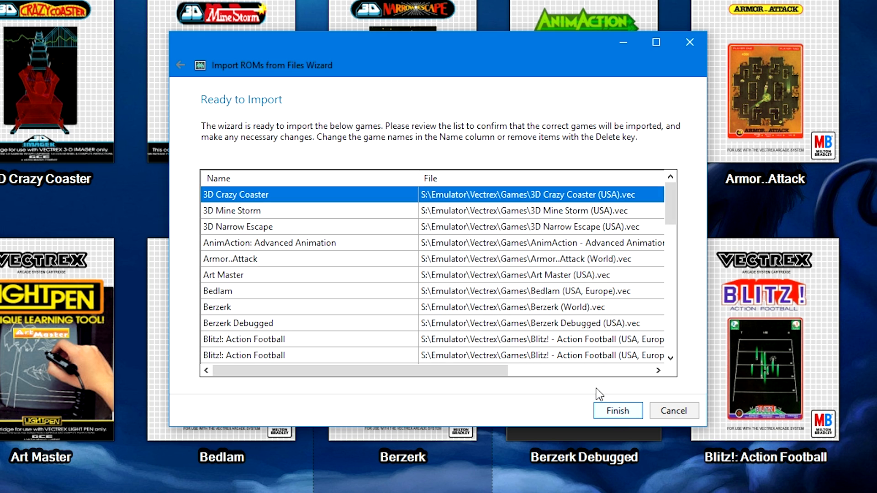
# - Remove Art Master from the list of games ready to import
pyautogui.click(394, 275)
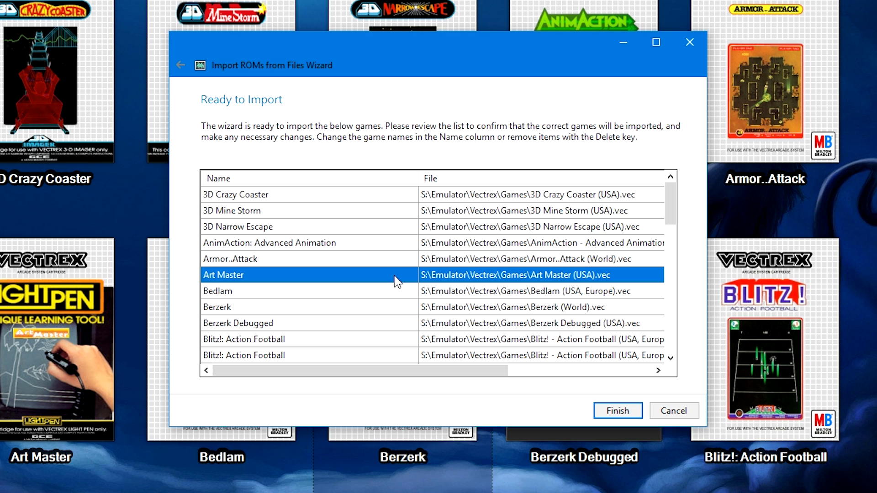
pyautogui.press('Delete')
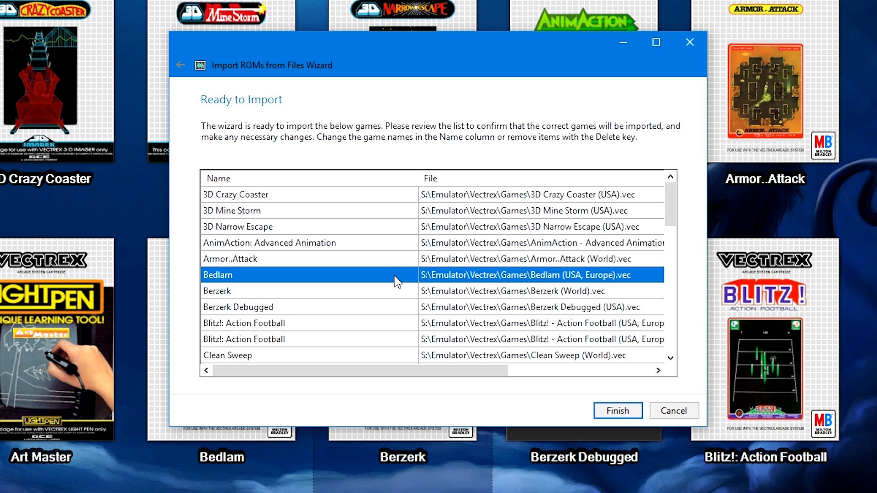
pyautogui.click(395, 275)
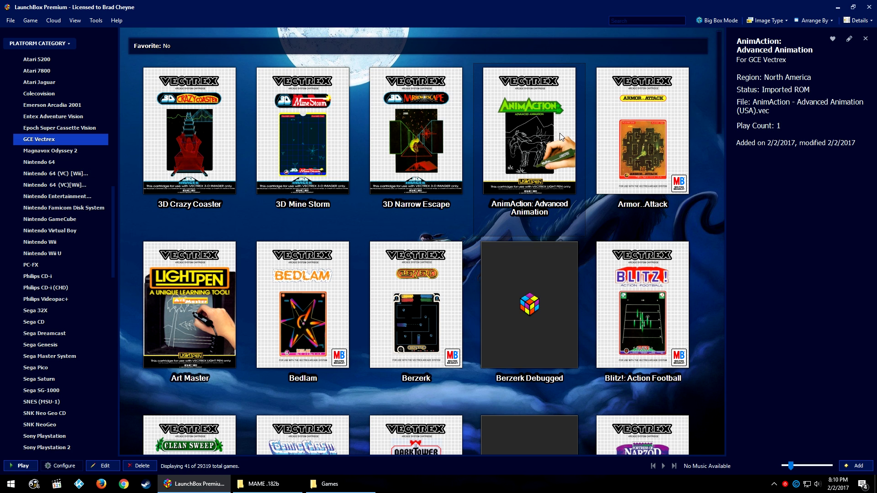
# - Launch Berzerk from the GCE Vectrex games, test moving and shooting in the maze, and close the emulator
pyautogui.click(431, 325)
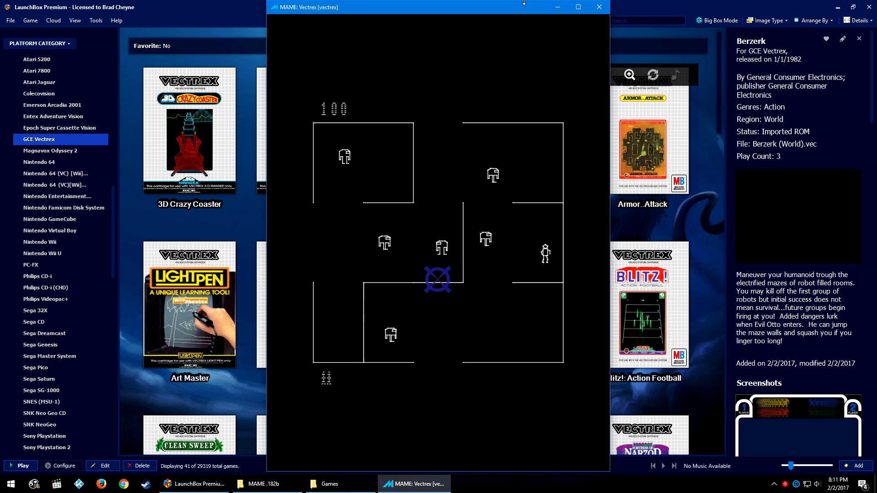
pyautogui.press('ctrl')
pyautogui.press('Left')
pyautogui.press('Down')
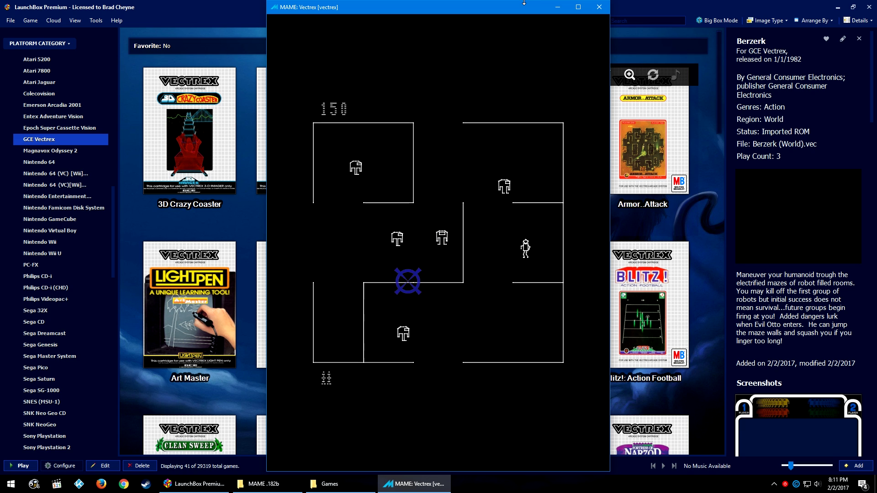
pyautogui.press('Up')
pyautogui.press('ctrl')
pyautogui.press('Left')
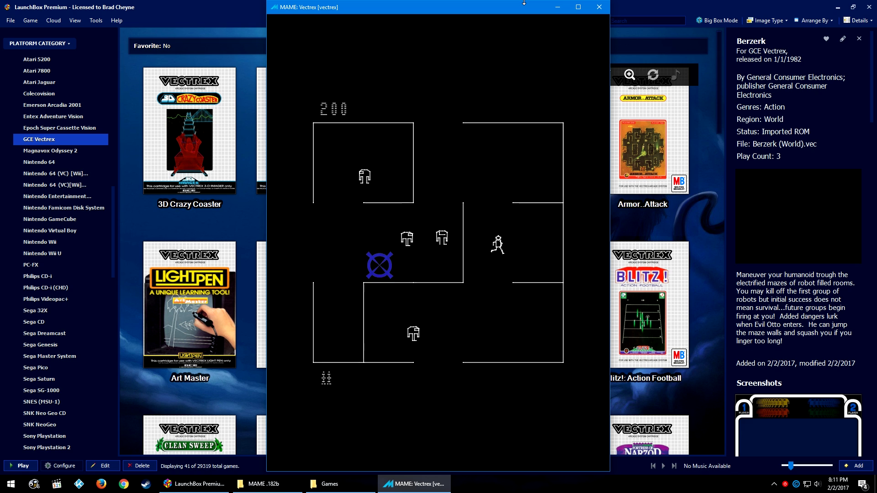
pyautogui.press('Down')
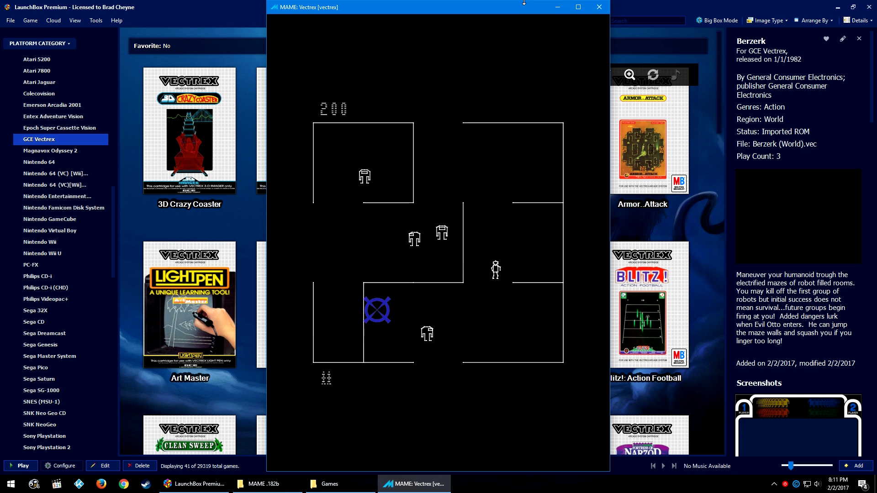
pyautogui.press('Down')
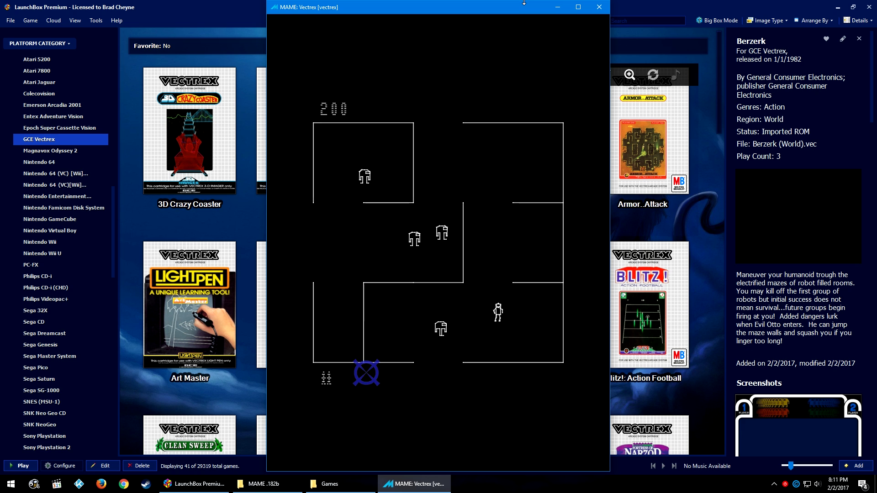
pyautogui.click(599, 6)
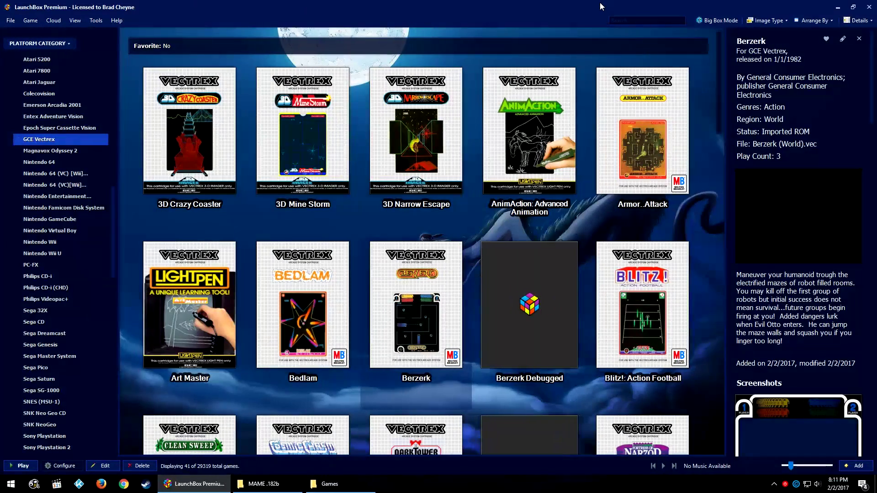